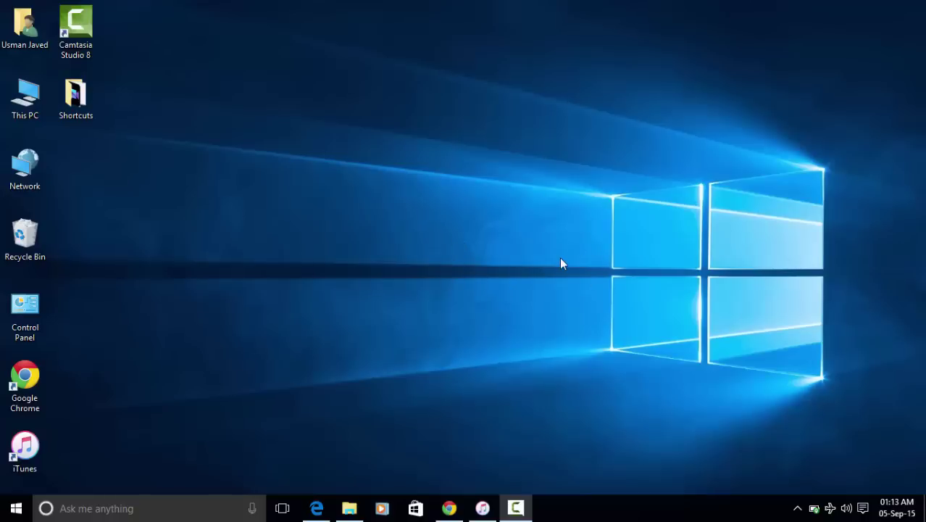
# Review the installed Apple Mobile Device Support and iTunes entries in Control Panel's Programs list.
pyautogui.doubleClick(29, 312)
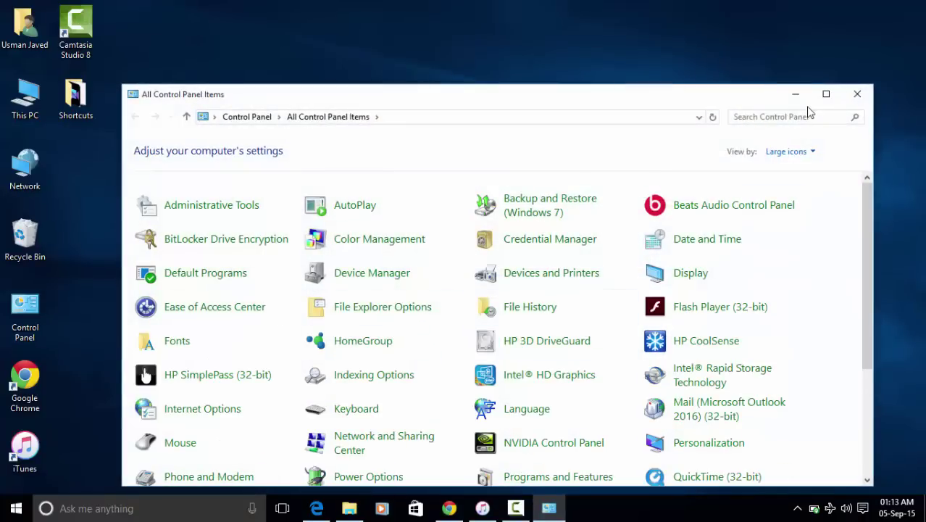
pyautogui.click(825, 97)
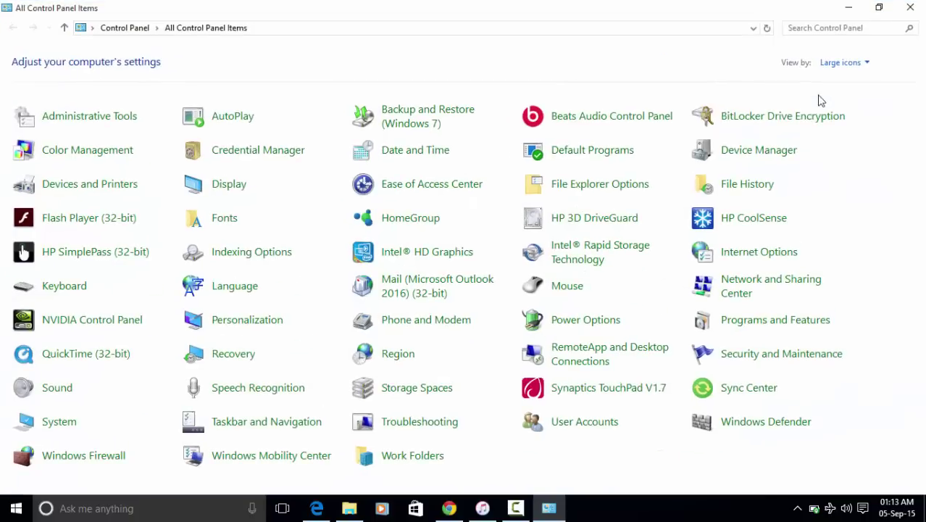
pyautogui.click(734, 327)
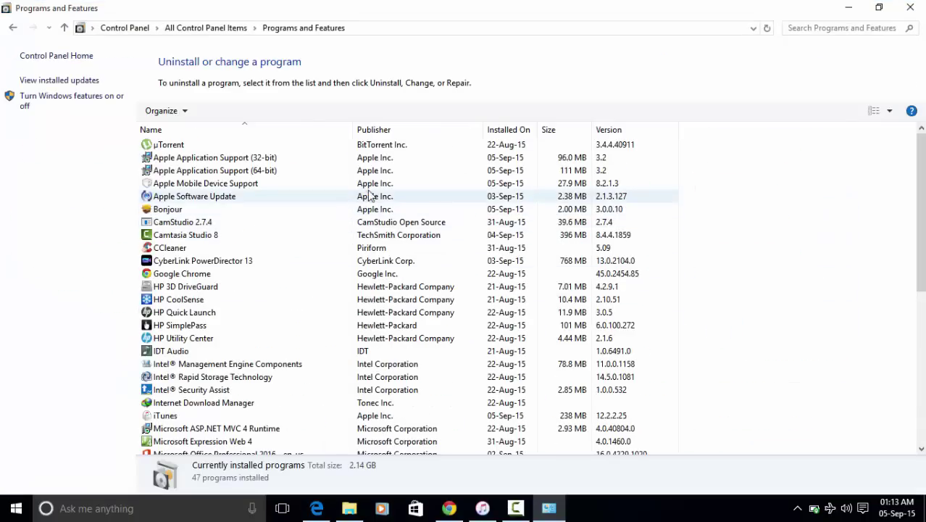
pyautogui.click(202, 186)
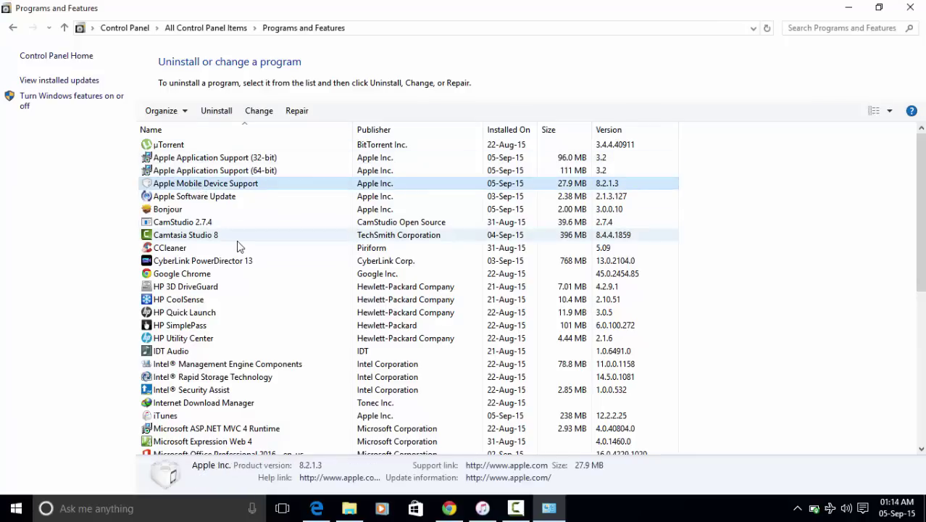
pyautogui.scroll(-8, 238, 247)
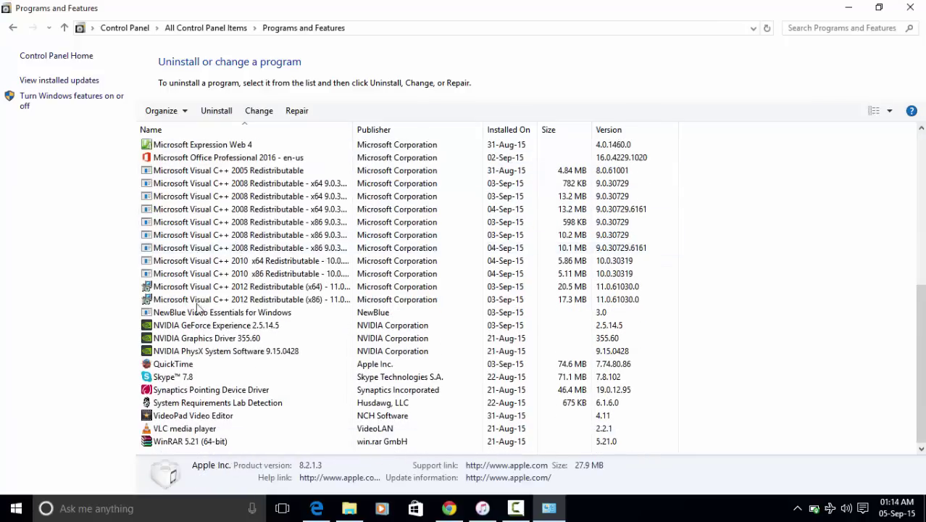
pyautogui.scroll(3, 182, 181)
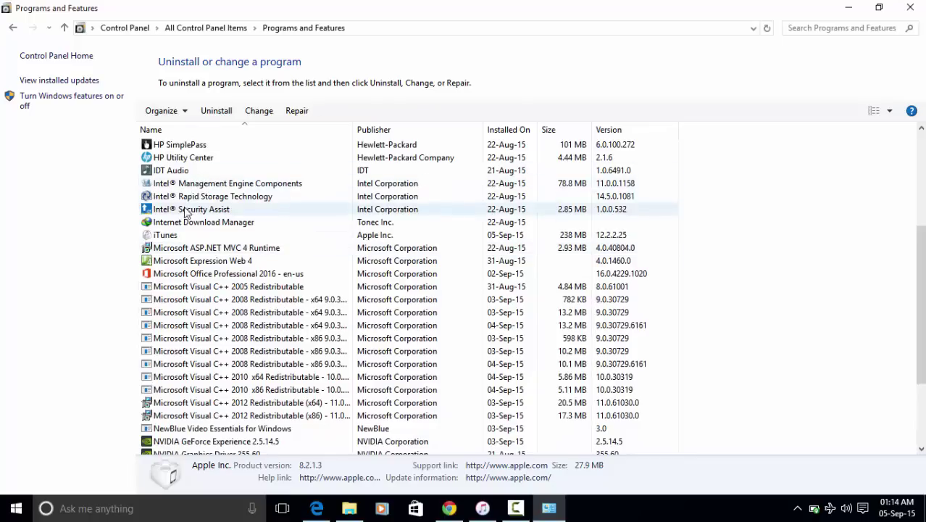
pyautogui.click(175, 236)
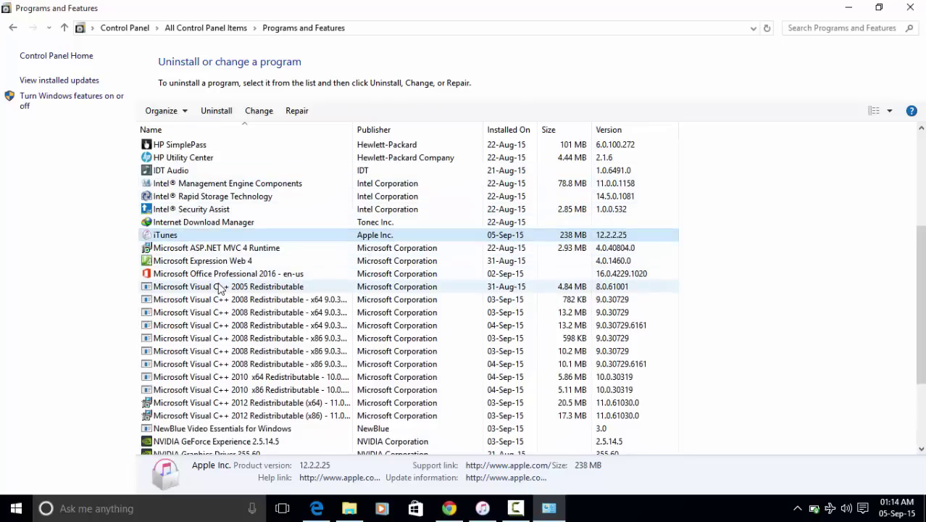
pyautogui.click(910, 7)
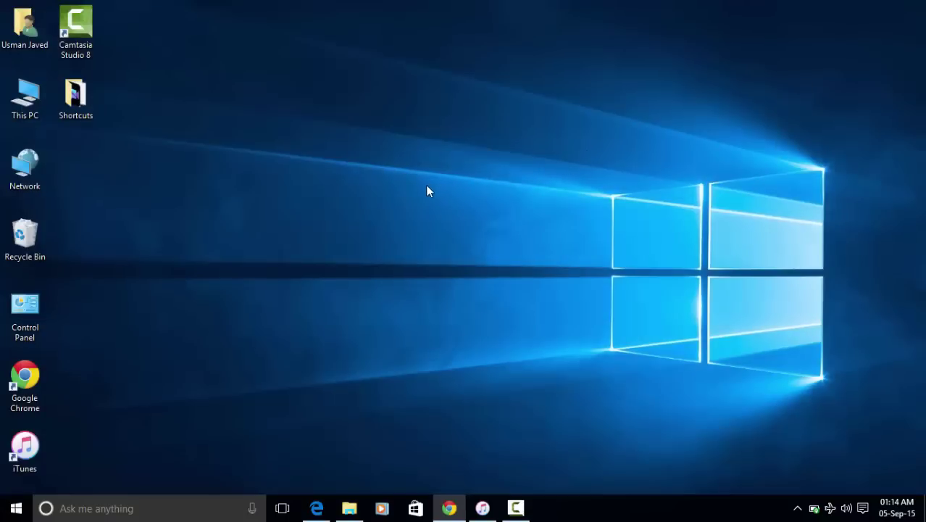
# Check the iTunes version via Help > About iTunes, then minimize iTunes.
pyautogui.click(482, 507)
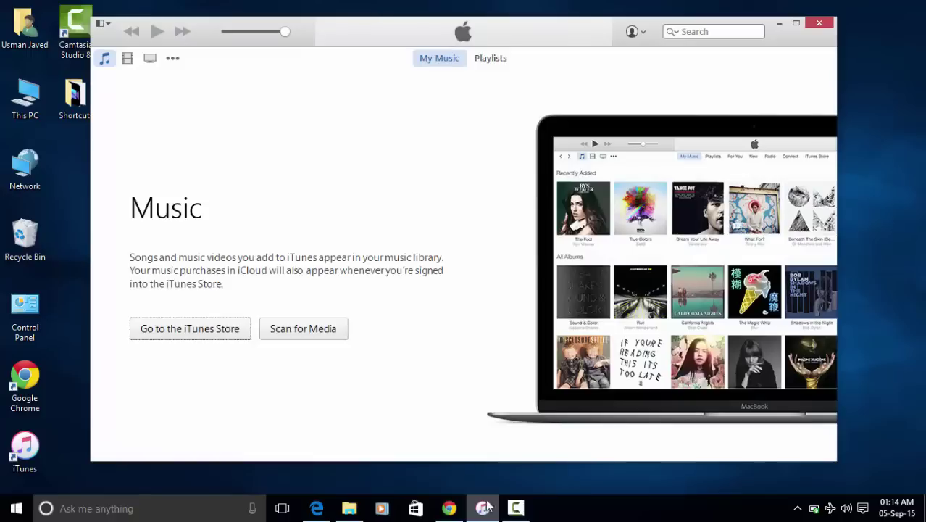
pyautogui.press('alt')
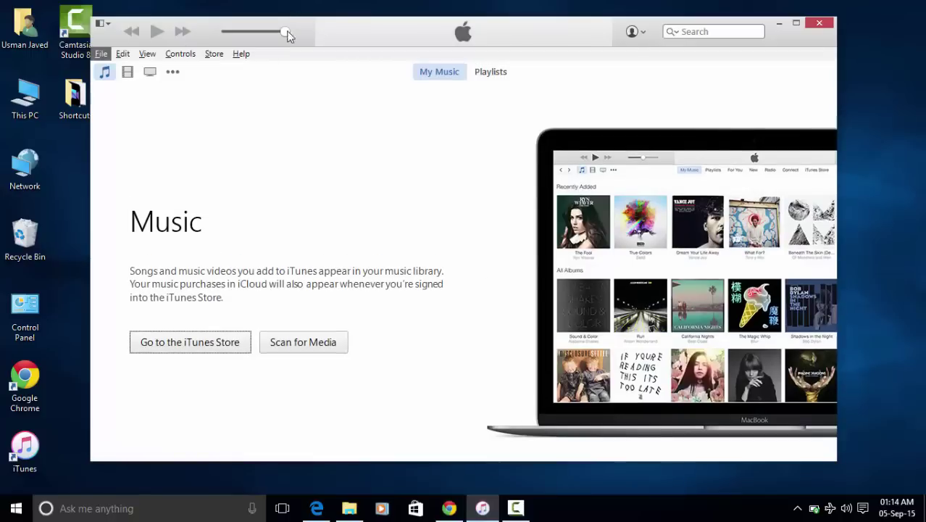
pyautogui.click(241, 53)
pyautogui.click(279, 258)
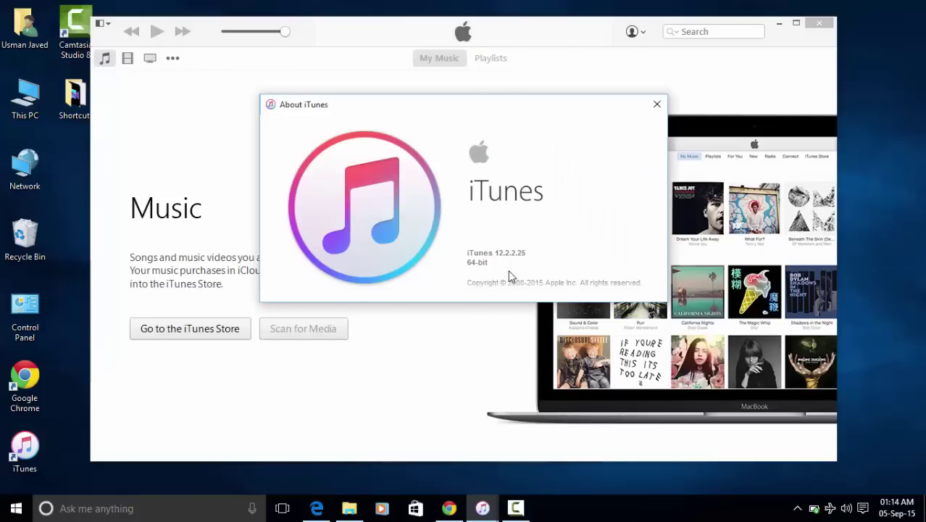
pyautogui.click(655, 106)
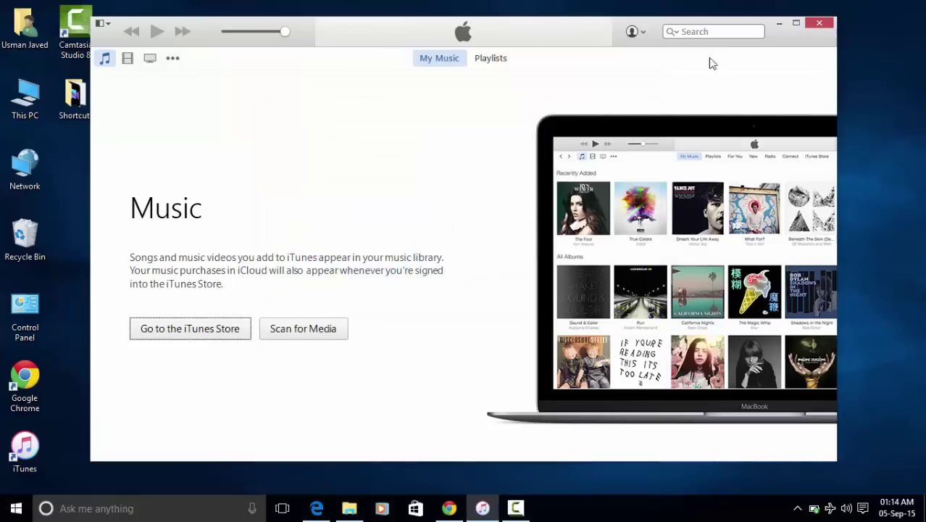
pyautogui.click(779, 25)
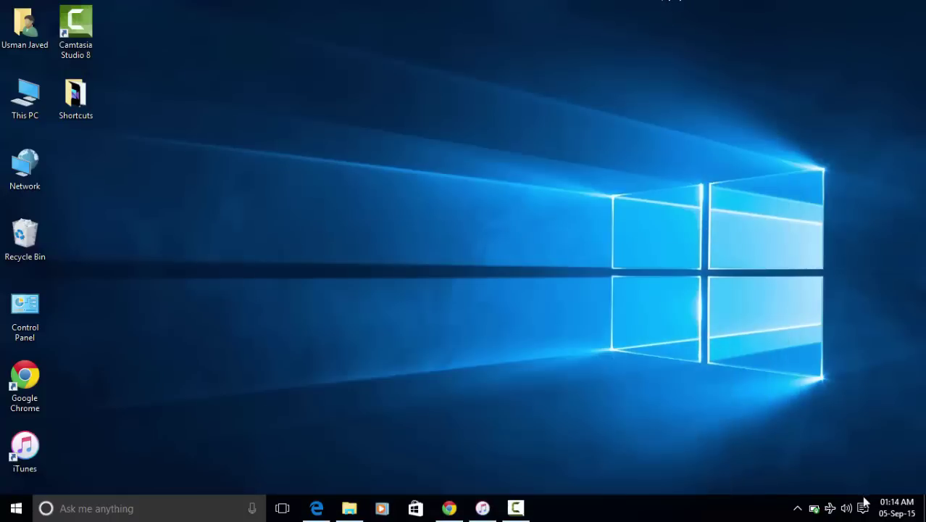
# Look at Update & Security in Windows Settings, then close Settings.
pyautogui.click(863, 509)
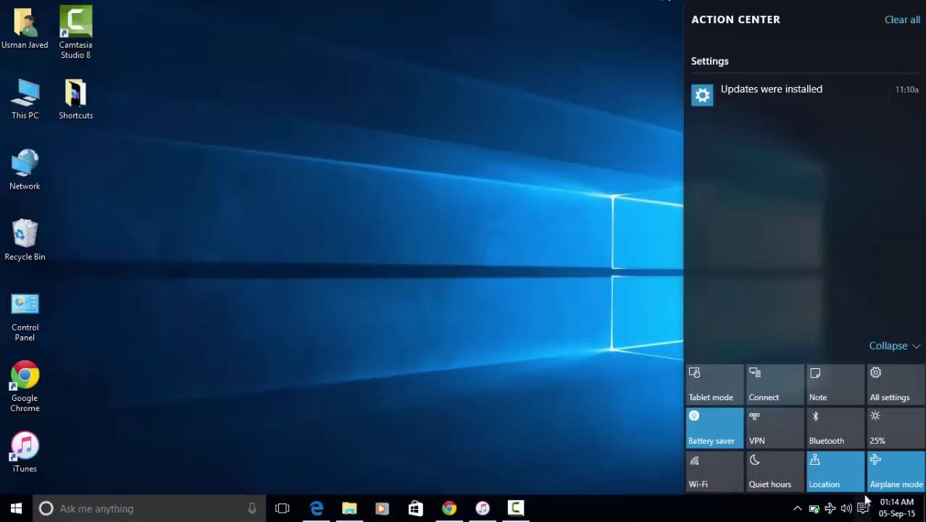
pyautogui.click(897, 392)
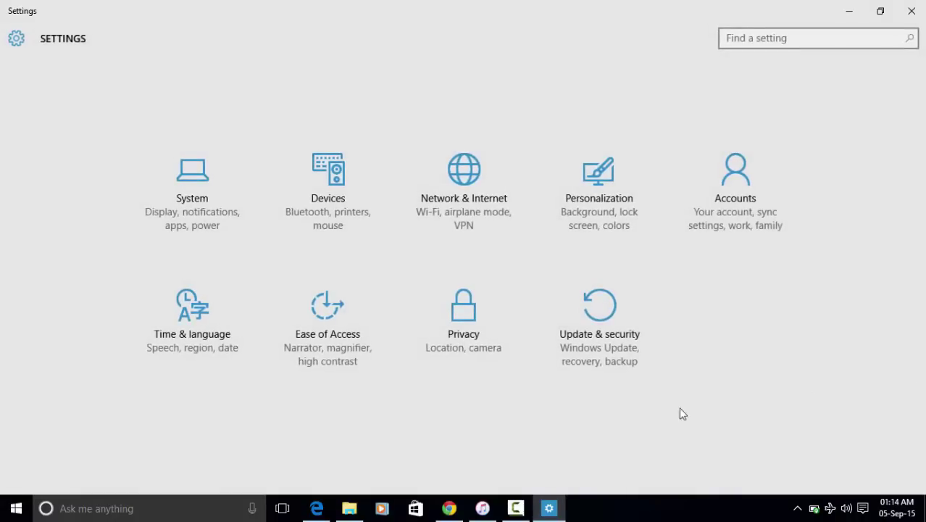
pyautogui.click(596, 307)
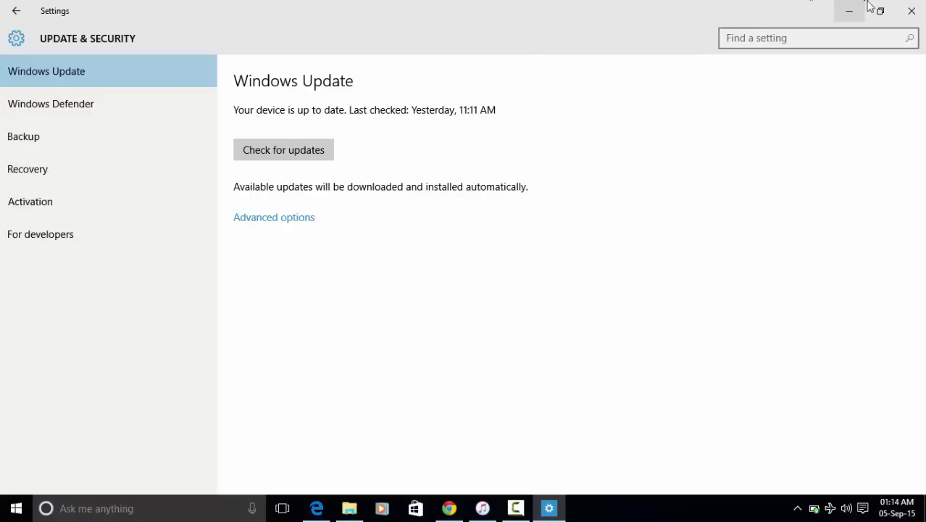
pyautogui.click(907, 11)
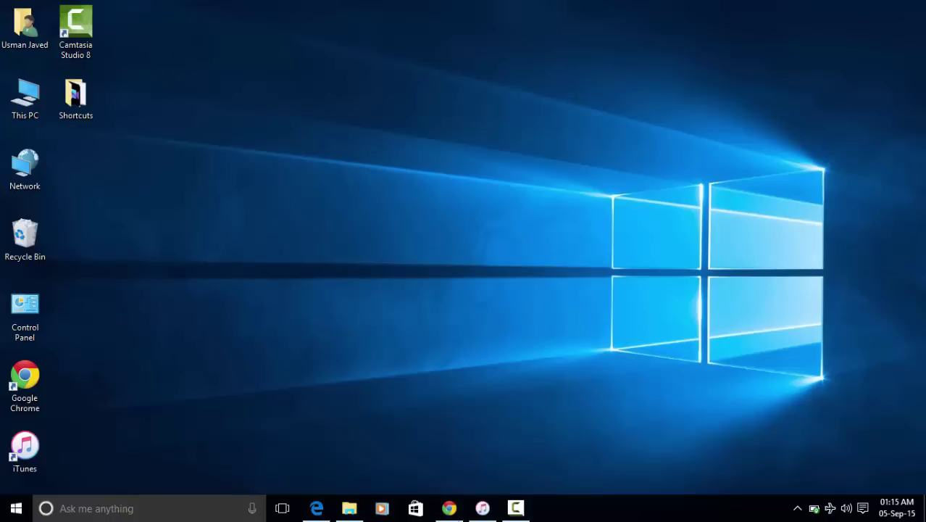
# Open the connected iPhone 5s Summary page in iTunes, then minimize iTunes.
pyautogui.click(482, 507)
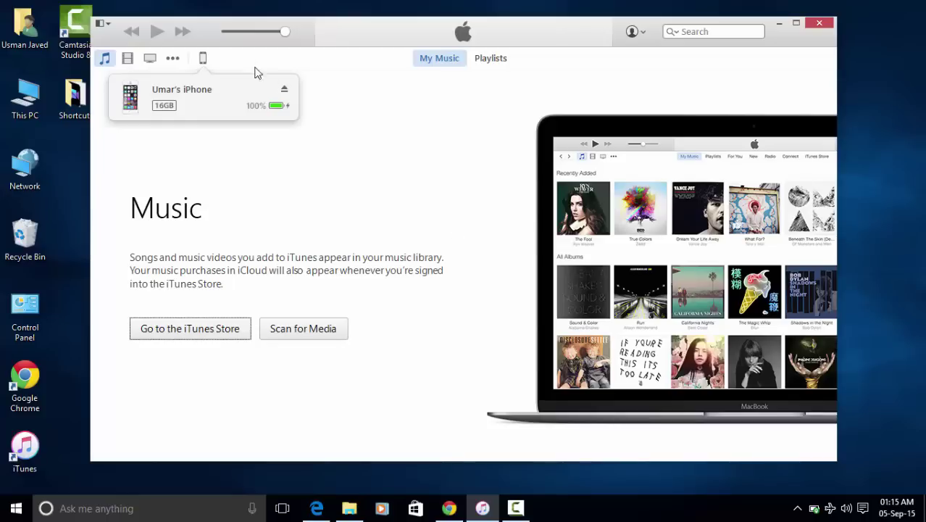
pyautogui.click(203, 63)
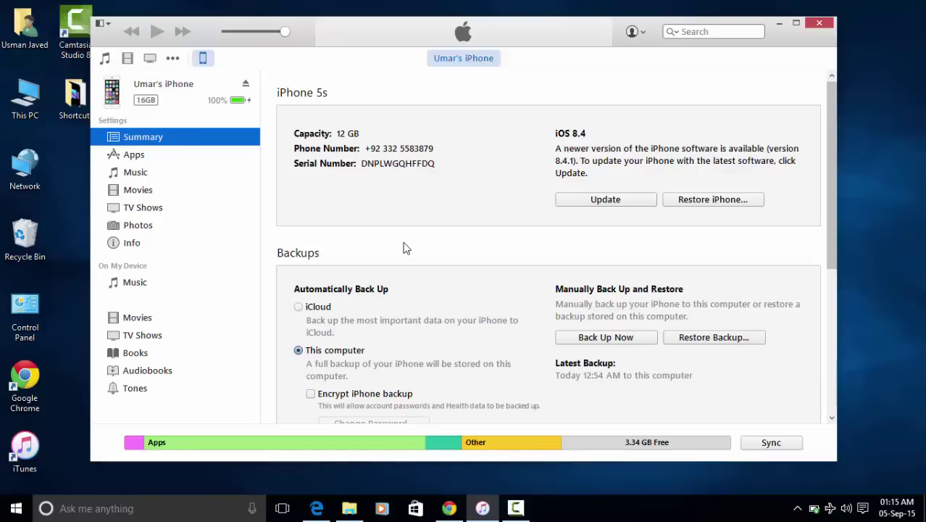
pyautogui.click(779, 24)
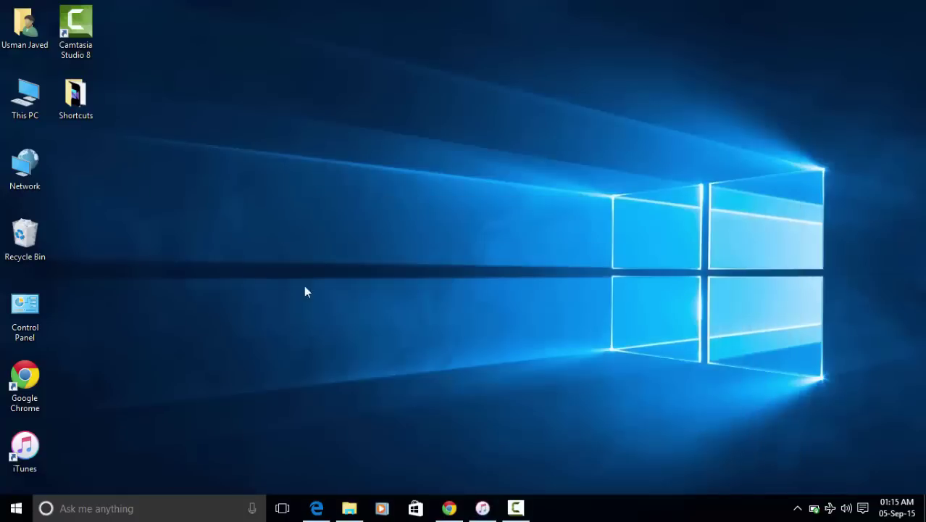
# Search for 'services' and open the Services console in a restored, smaller window.
pyautogui.click(148, 505)
pyautogui.write('servi')
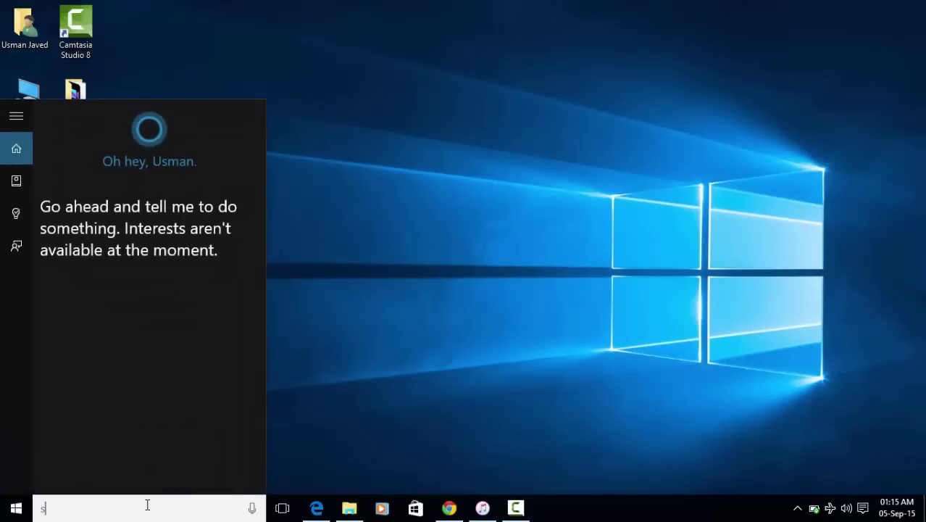
pyautogui.write('ces')
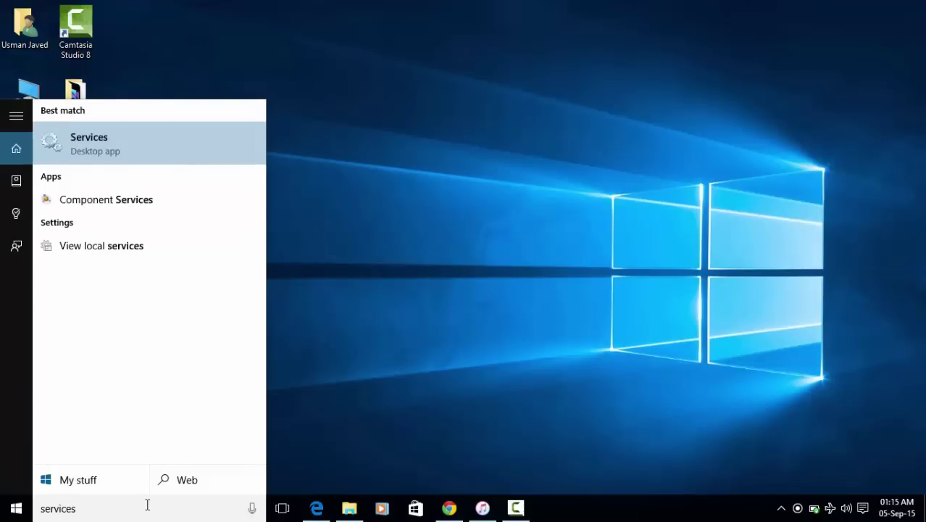
pyautogui.press('Return')
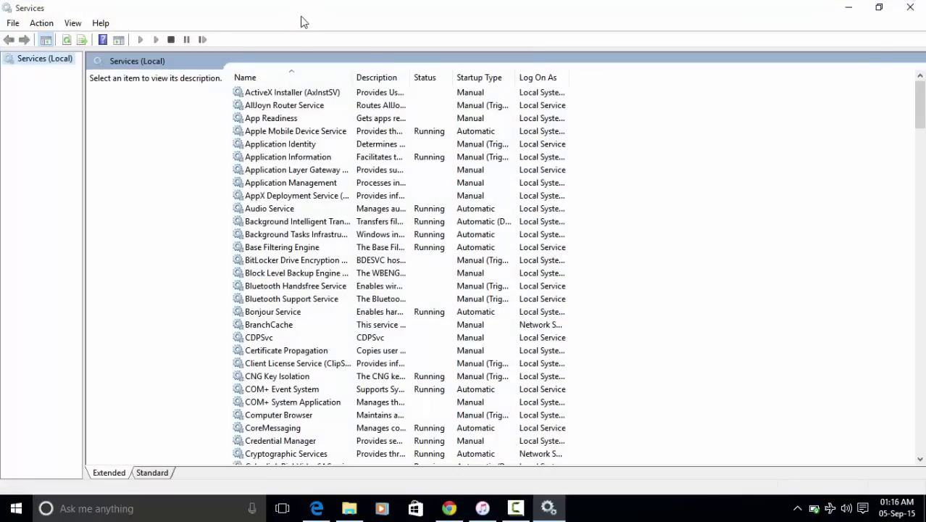
pyautogui.doubleClick(306, 15)
pyautogui.click(22, 308)
pyautogui.doubleClick(22, 308)
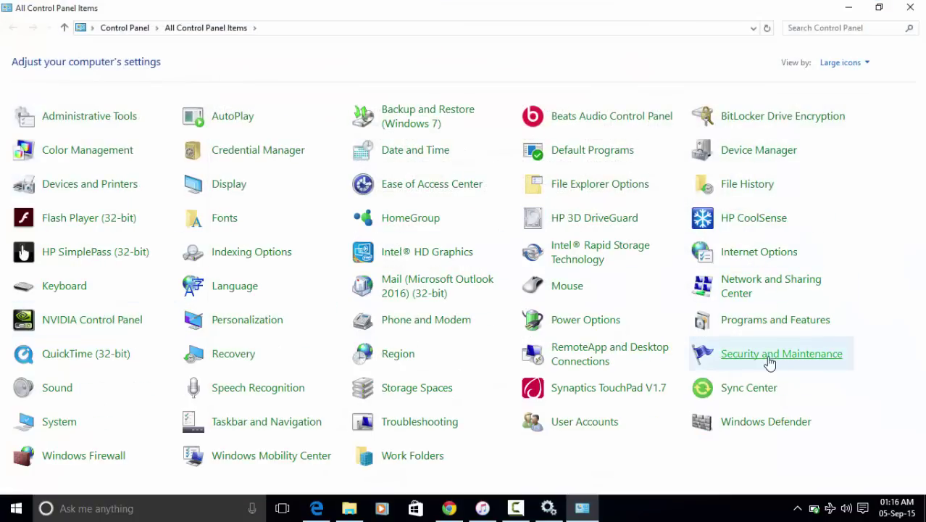
pyautogui.click(759, 326)
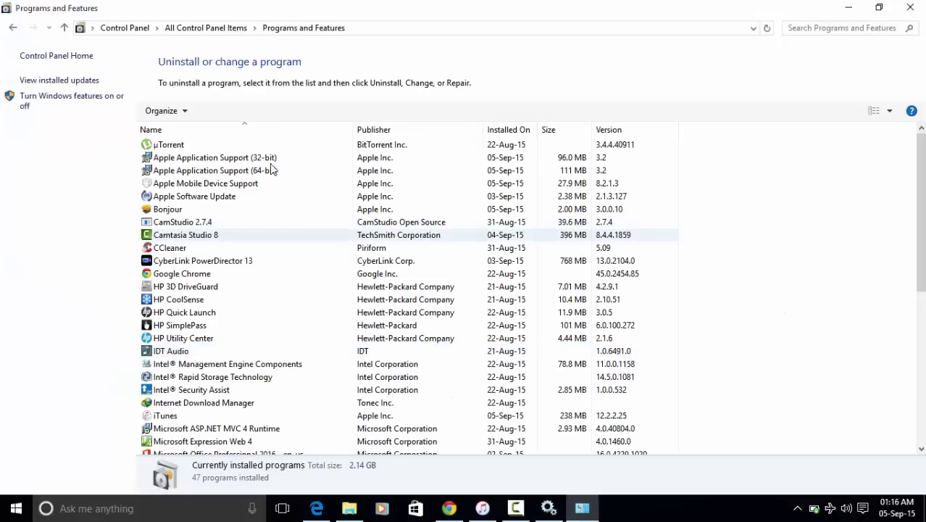
pyautogui.click(221, 183)
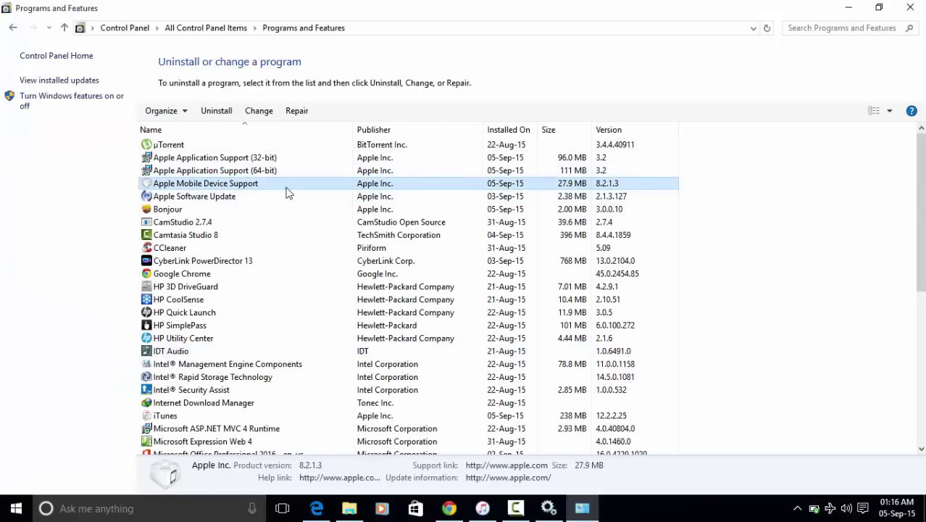
pyautogui.click(911, 8)
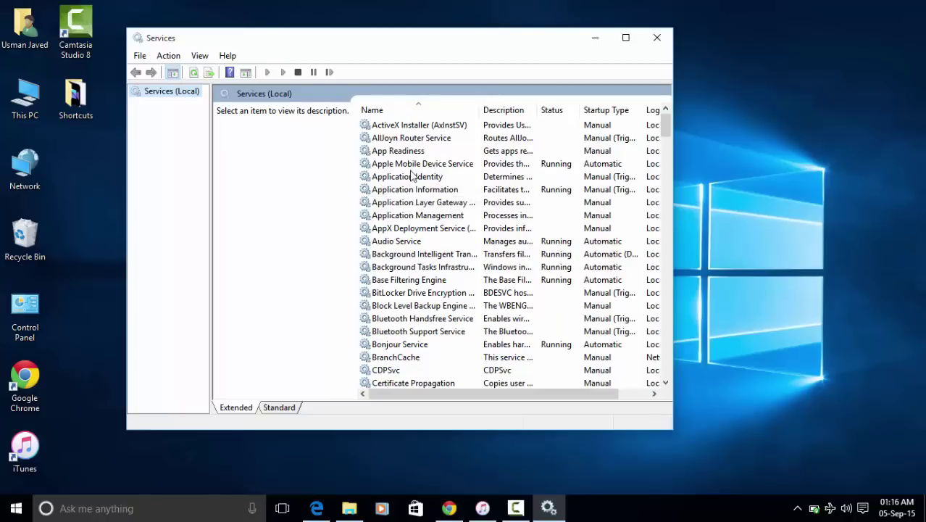
# Restart the Apple Mobile Device Service from its right-click menu.
pyautogui.click(411, 177)
pyautogui.rightClick(411, 166)
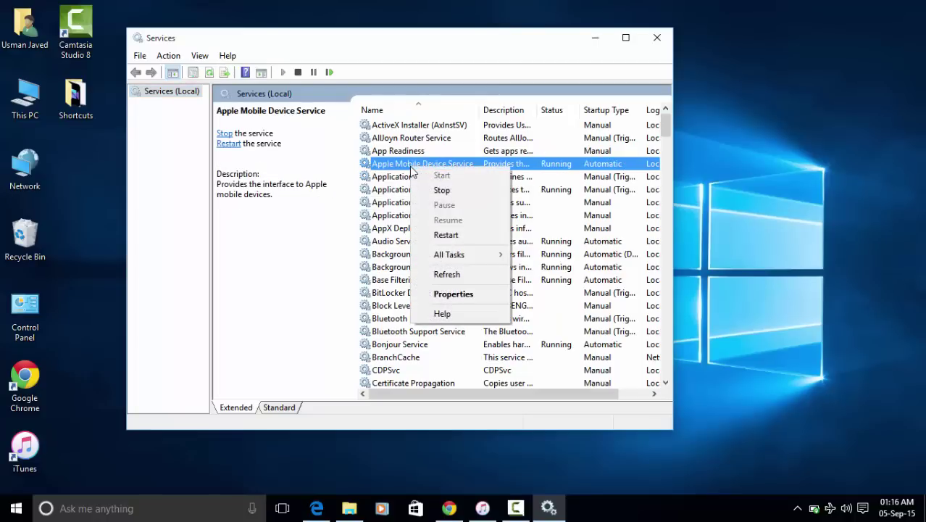
pyautogui.click(445, 235)
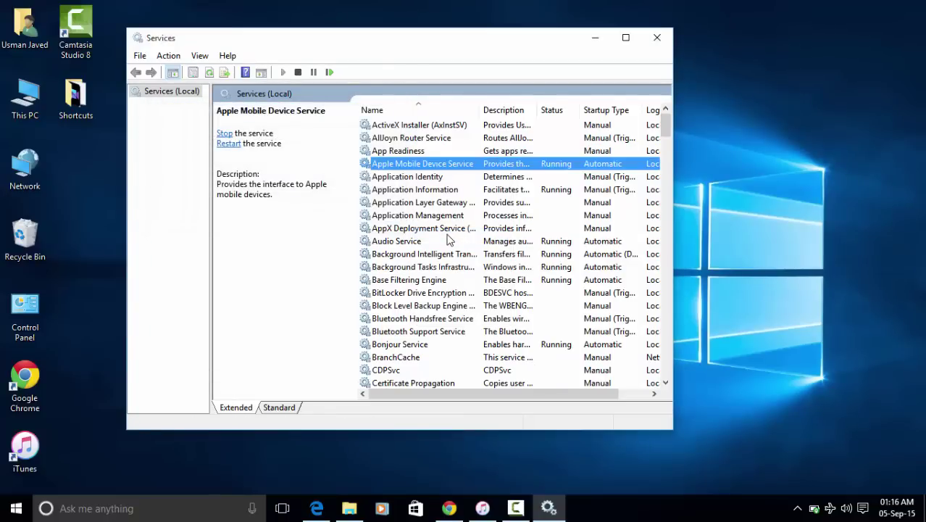
# Recheck the iPhone summary in iTunes, close Services and minimize iTunes.
pyautogui.click(483, 507)
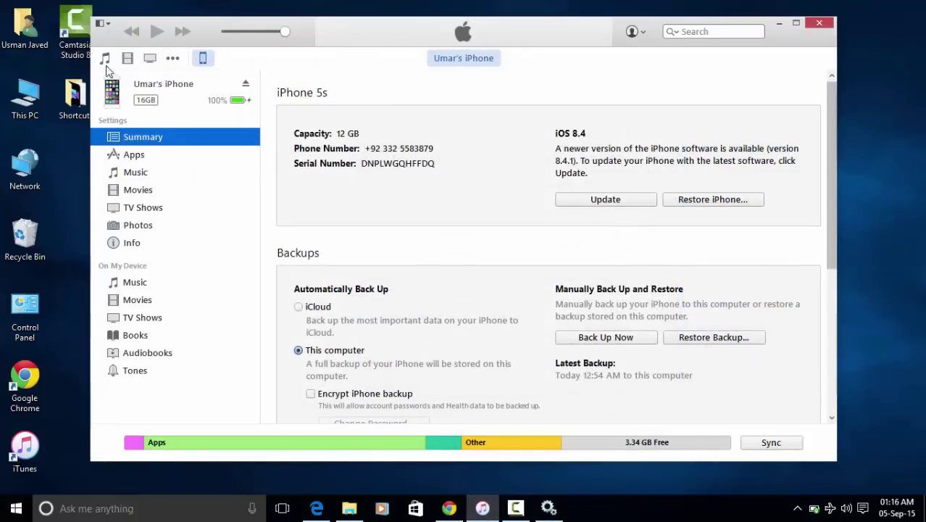
pyautogui.click(106, 62)
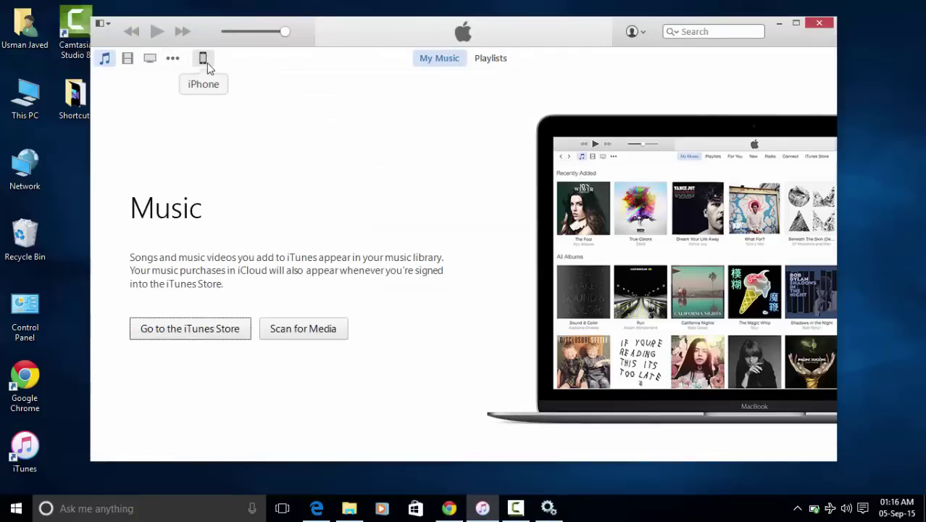
pyautogui.click(204, 60)
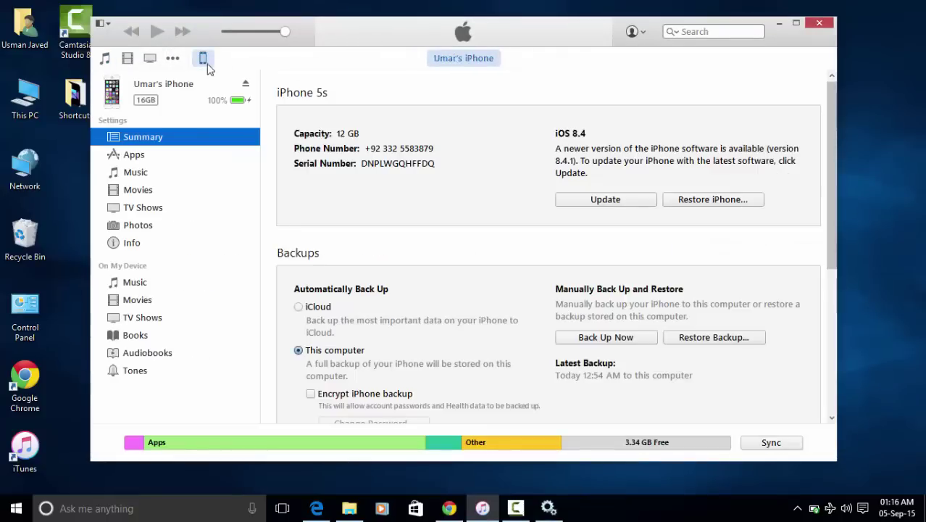
pyautogui.click(779, 23)
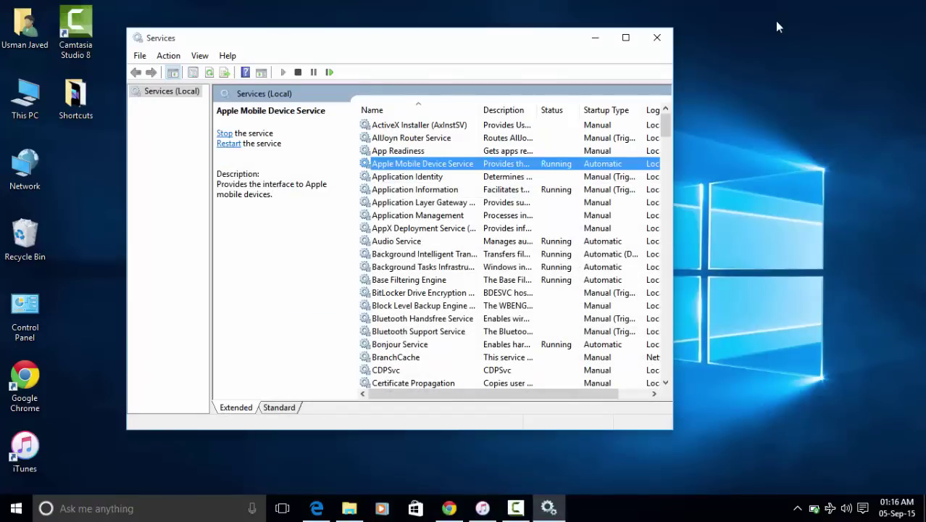
pyautogui.click(656, 36)
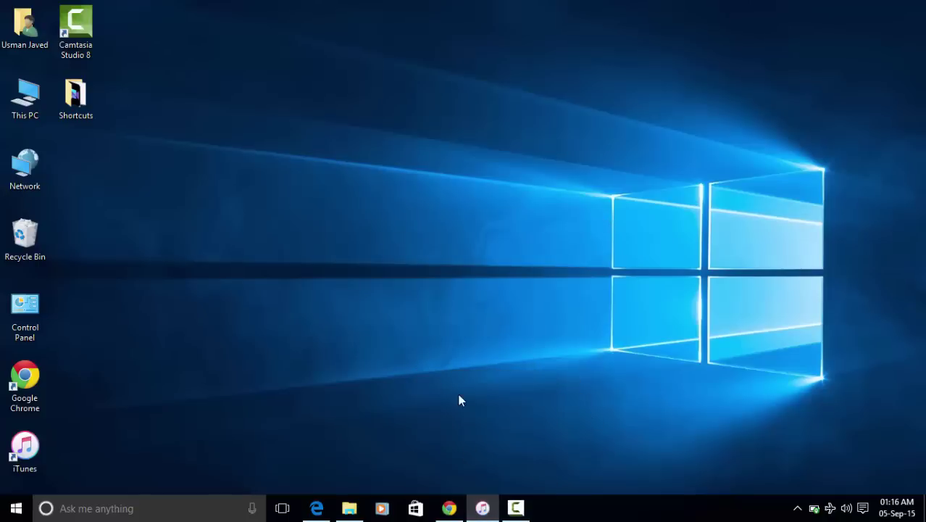
pyautogui.click(478, 510)
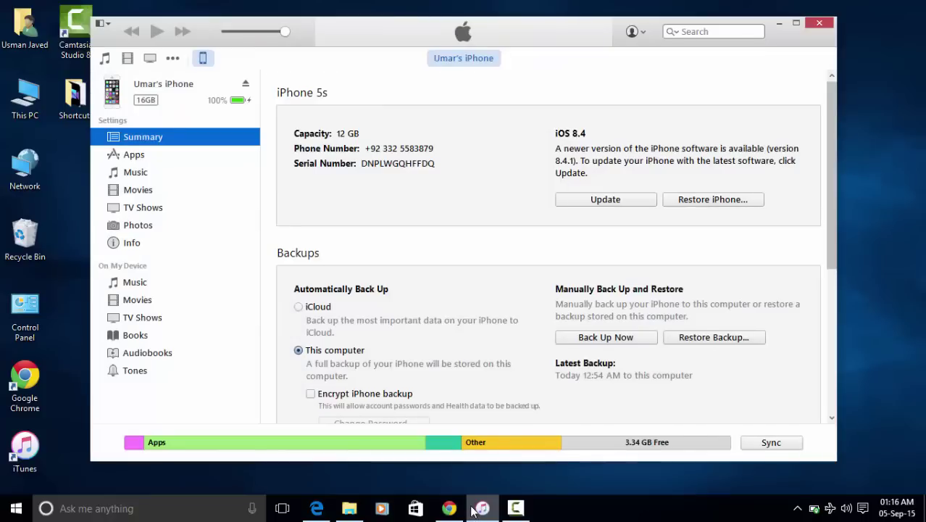
pyautogui.click(473, 511)
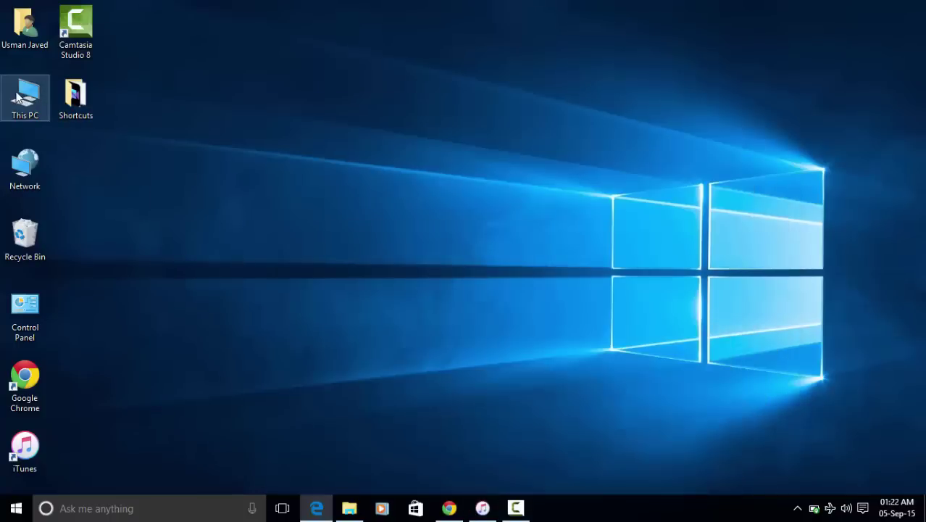
# Via This PC Properties, find the Apple Mobile Device USB Driver under USB controllers in Device Manager.
pyautogui.rightClick(17, 93)
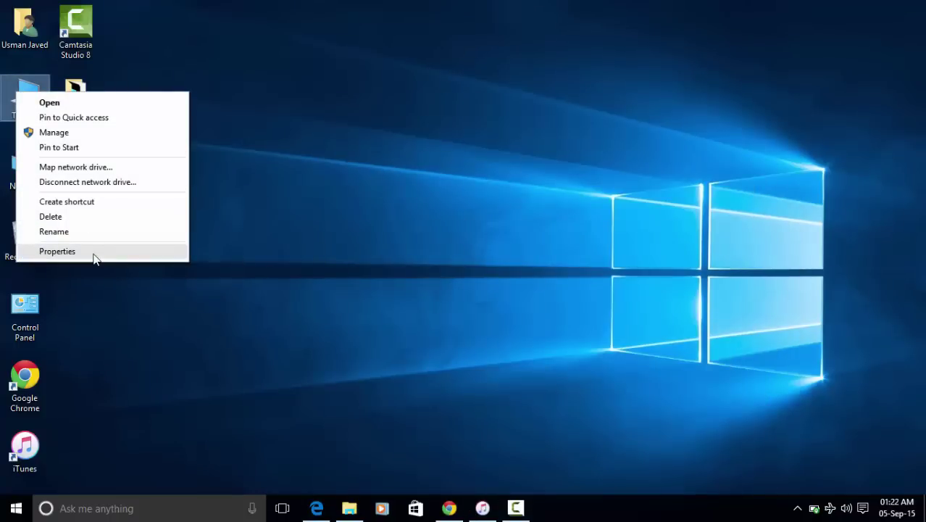
pyautogui.click(57, 251)
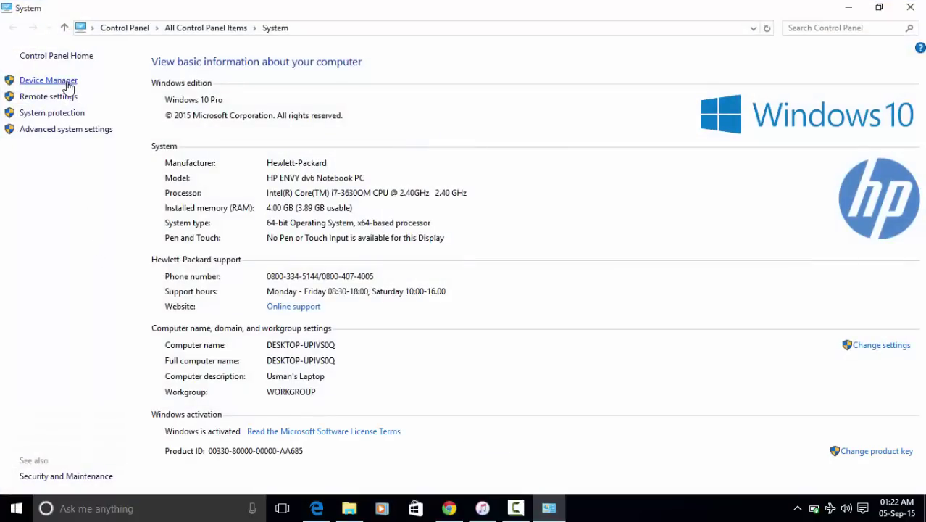
pyautogui.click(48, 81)
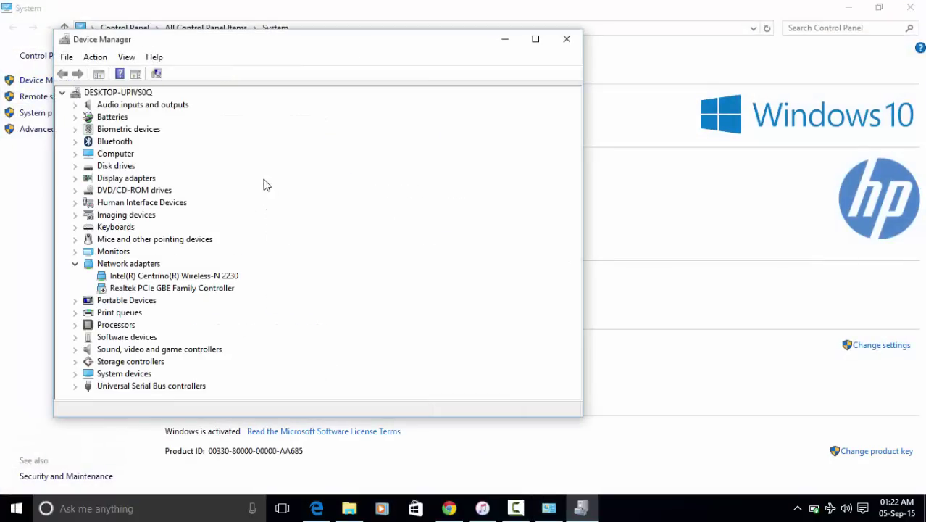
pyautogui.click(75, 385)
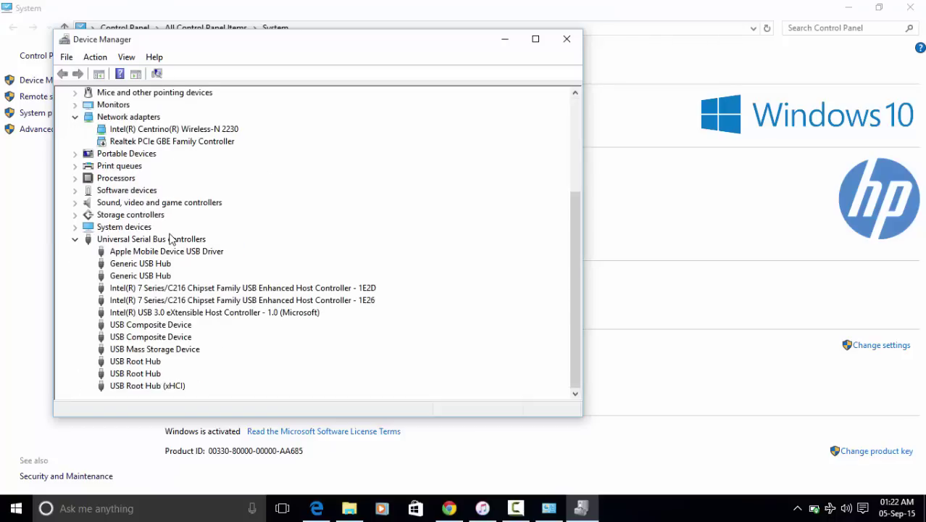
pyautogui.click(158, 253)
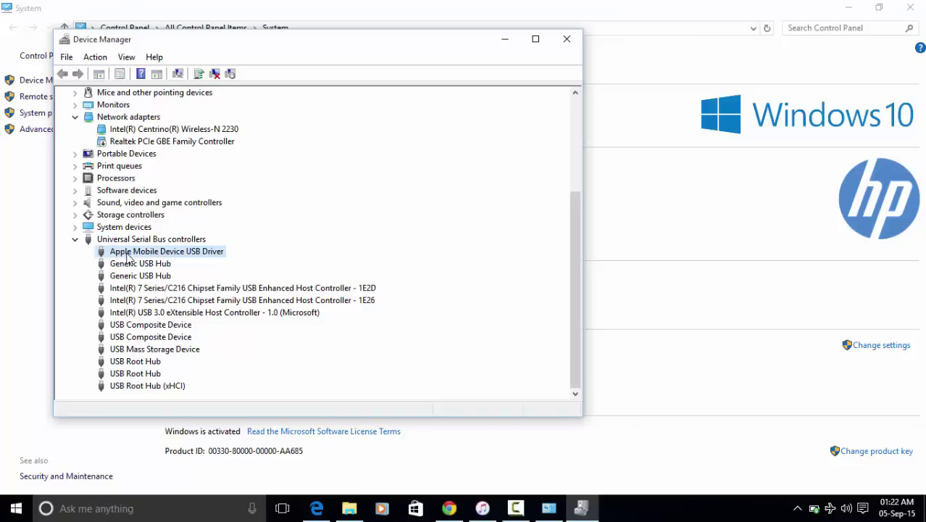
pyautogui.rightClick(128, 258)
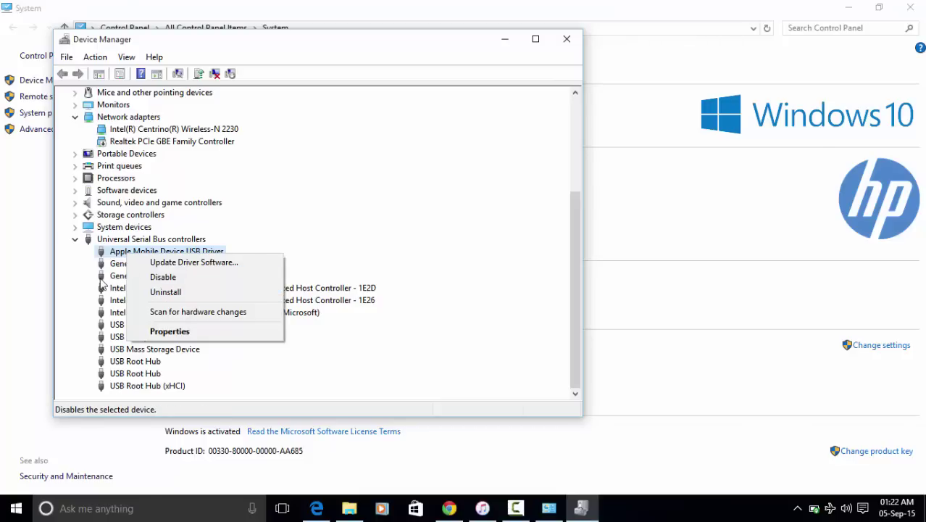
pyautogui.click(234, 201)
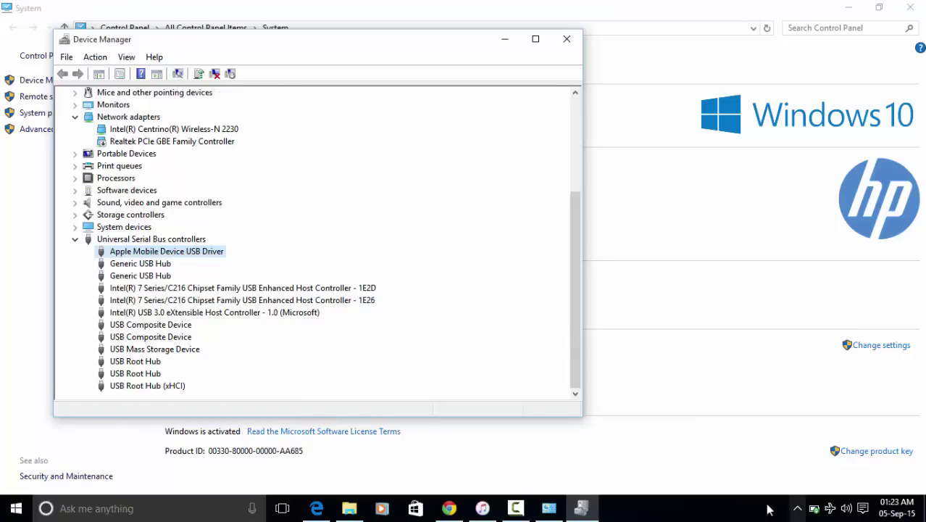
# Close both Device Manager and the System window.
pyautogui.click(569, 40)
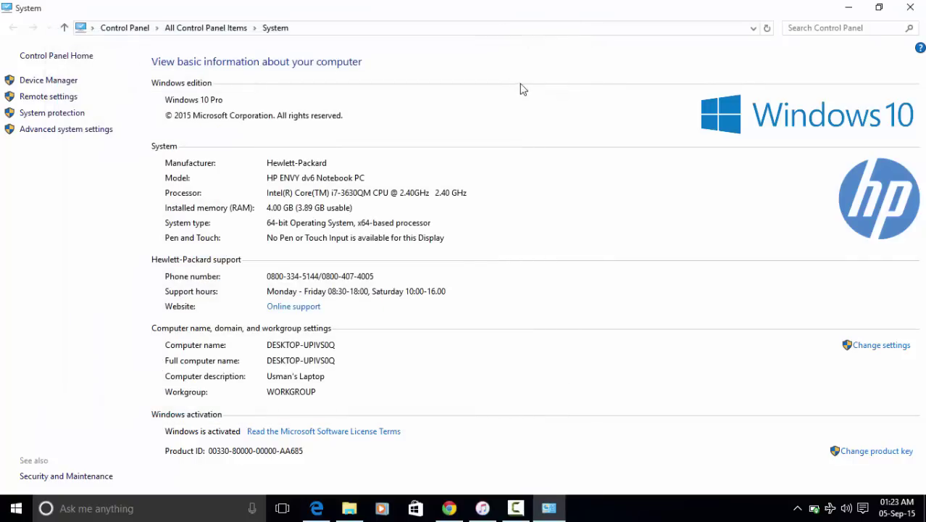
pyautogui.click(910, 8)
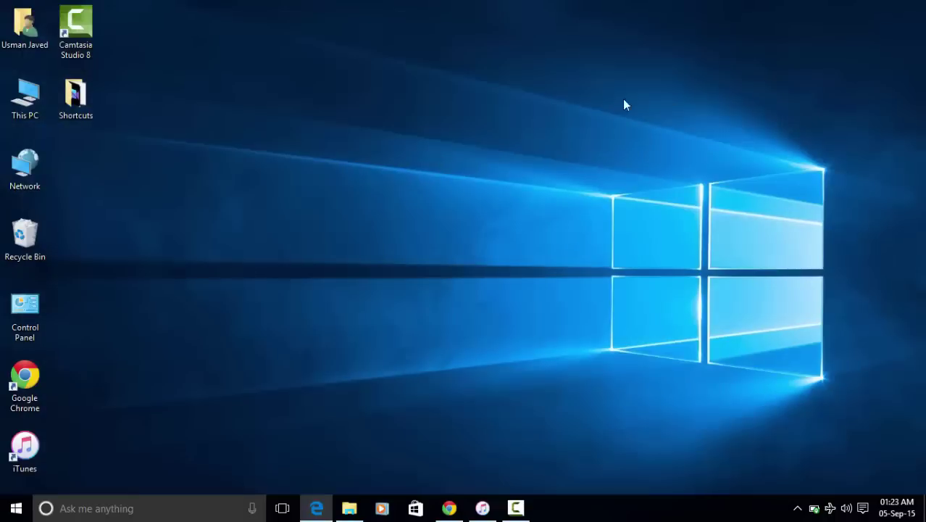